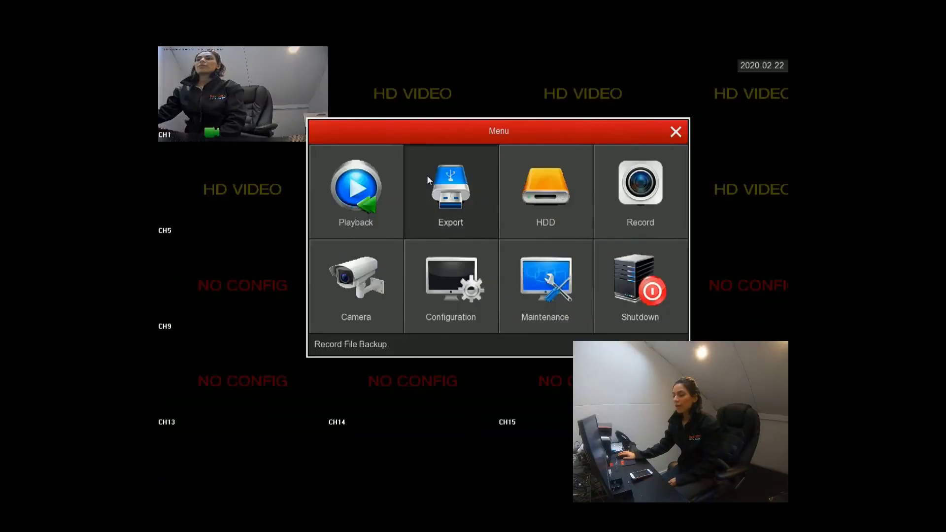
Step: Open the Camera Motion page and keep channel 1 selected in the Channel list
click(371, 300)
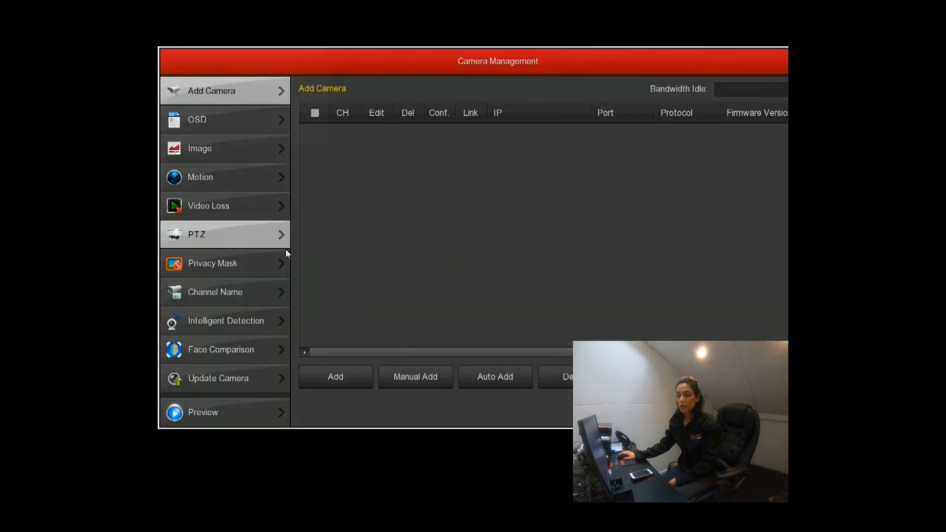
click(261, 183)
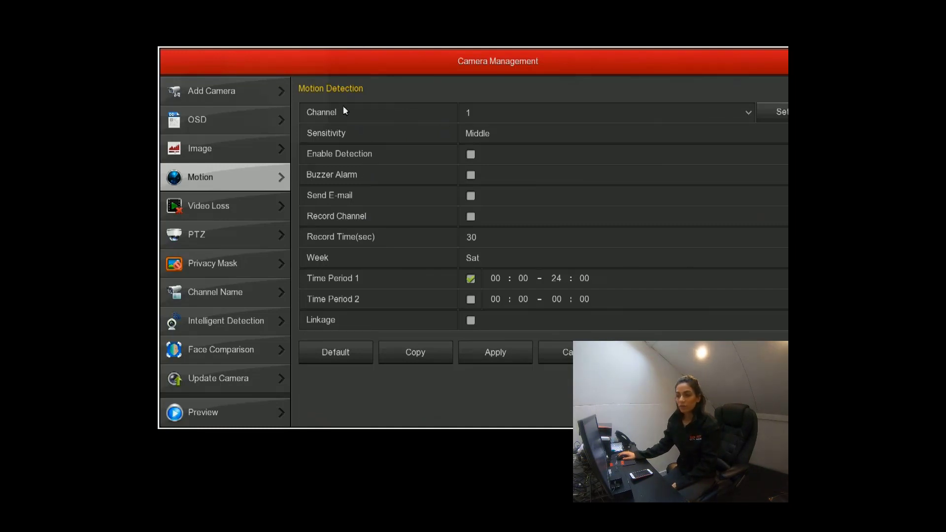
click(556, 114)
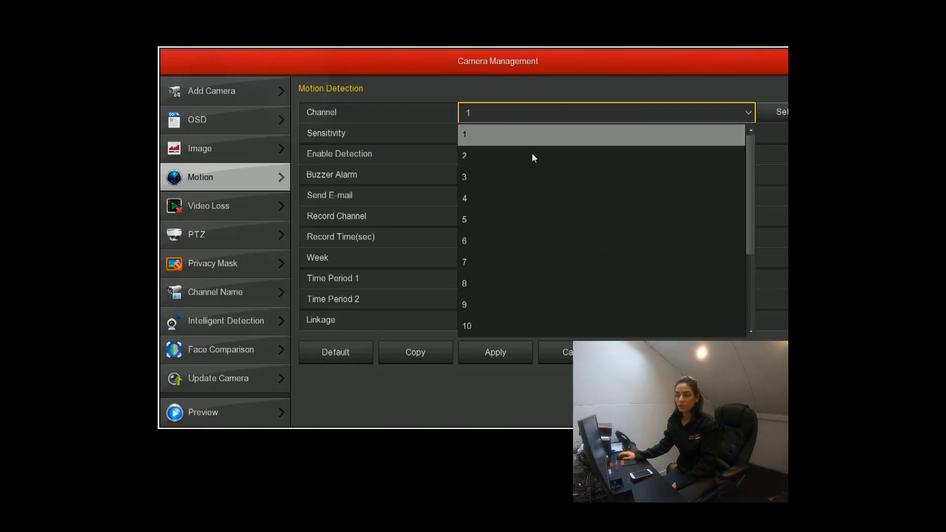
click(471, 137)
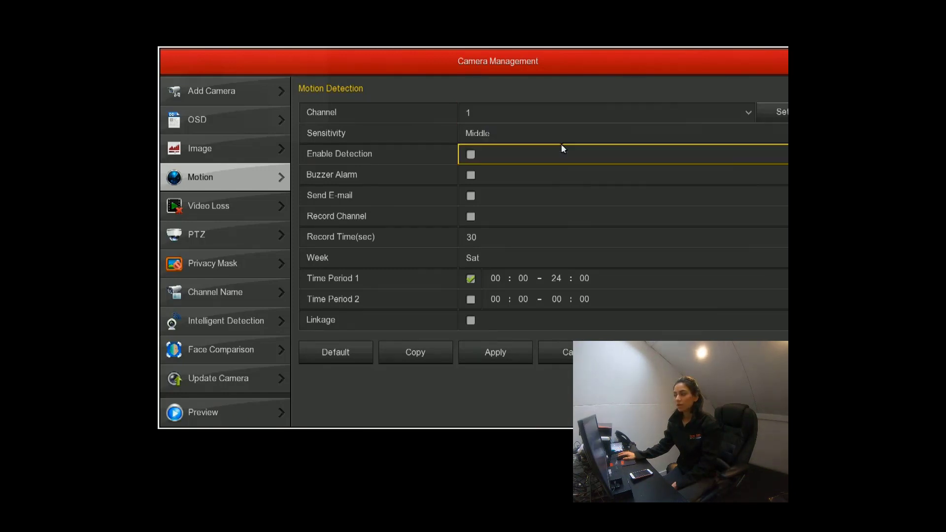
click(557, 116)
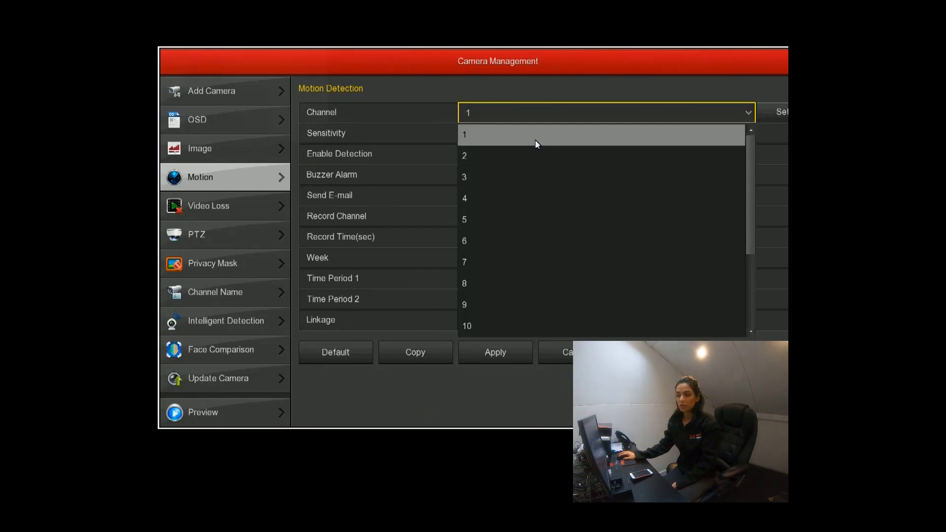
click(521, 91)
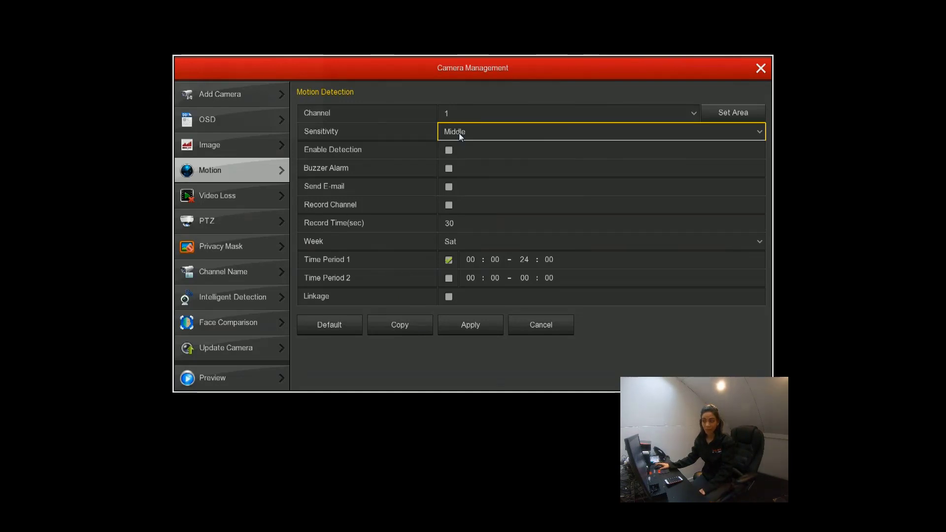
Step: Leave channel 1's motion sensitivity set to Middle
click(460, 137)
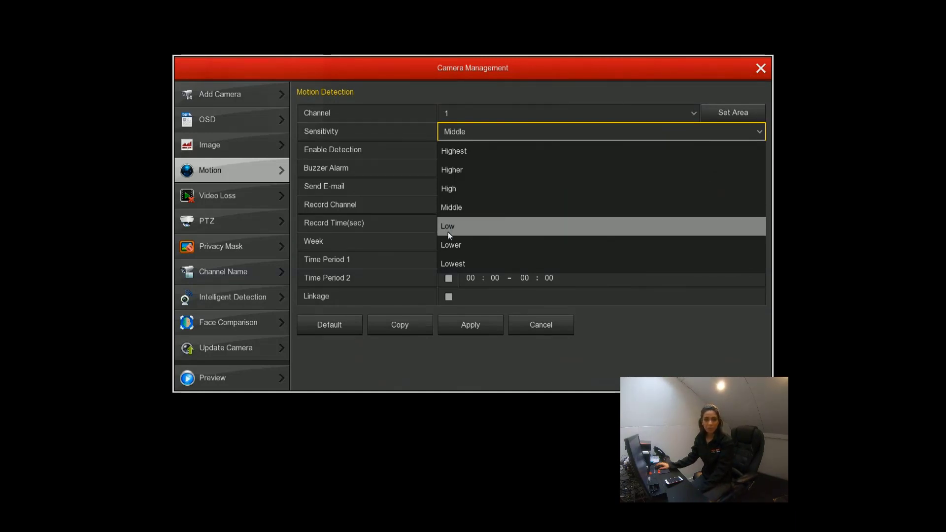
click(369, 153)
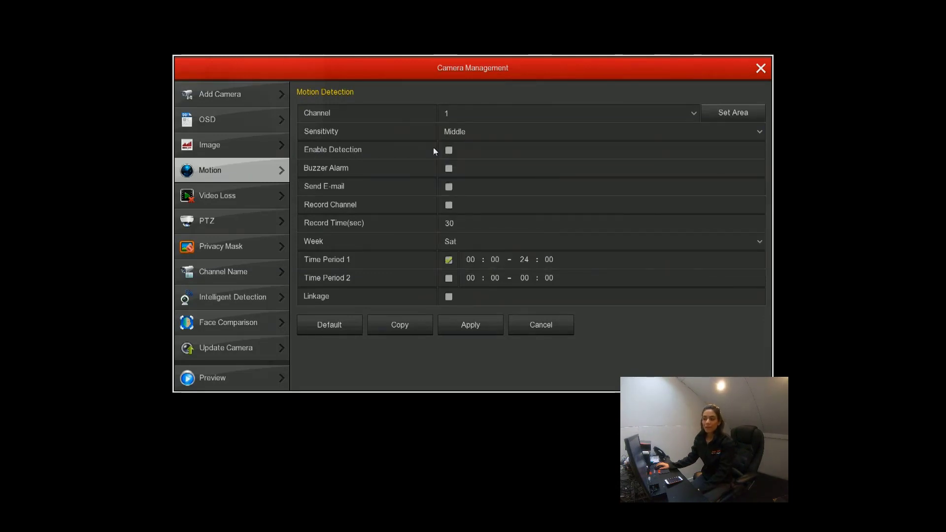
Step: Enable channel 1 motion detection with the buzzer alarm, then exit to the main menu
click(449, 150)
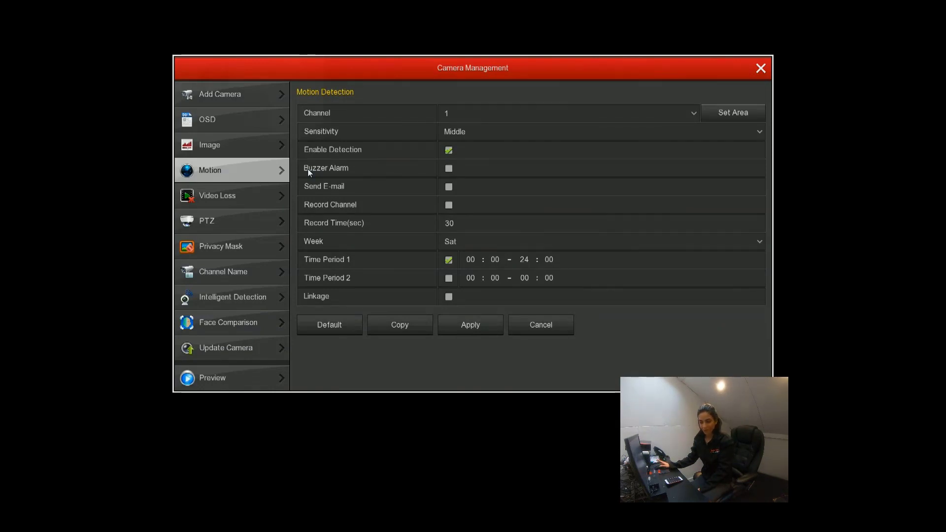
click(449, 169)
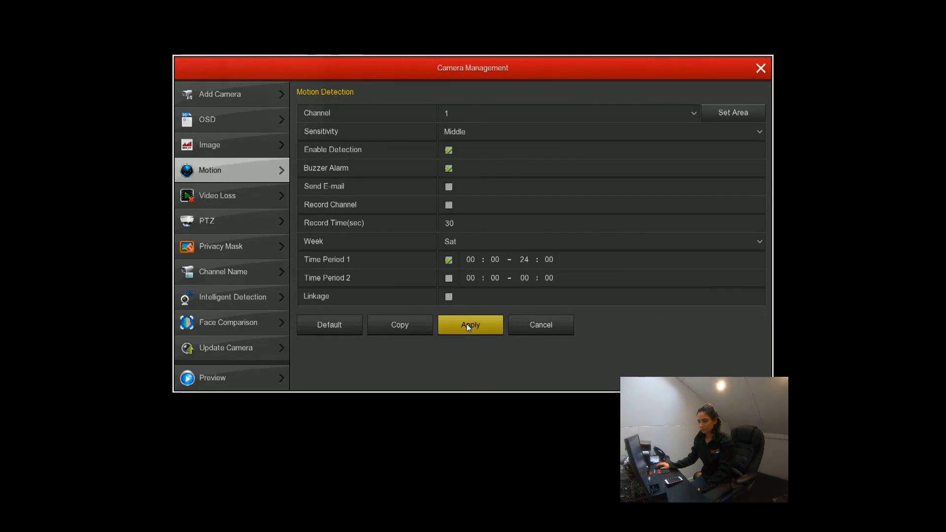
click(760, 69)
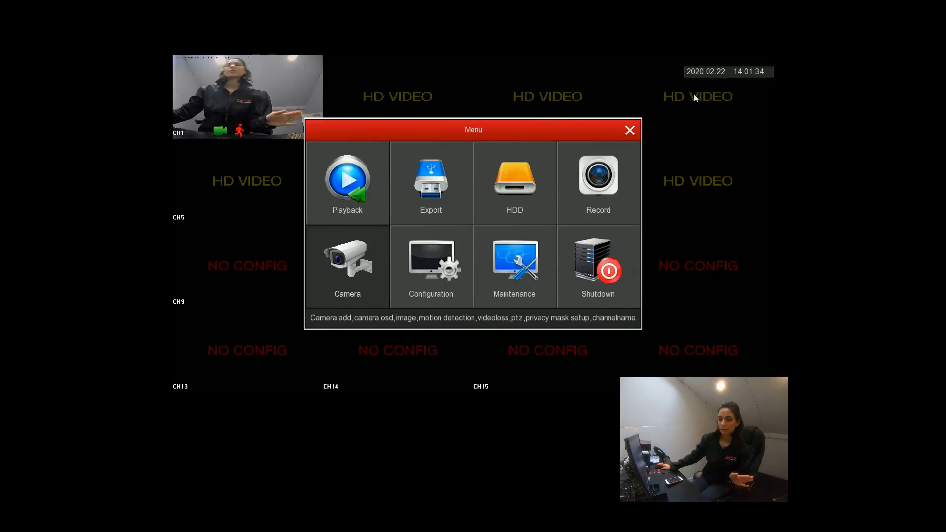
Step: Turn off channel 1's motion buzzer alarm and check the 30-second record time
click(356, 260)
click(220, 172)
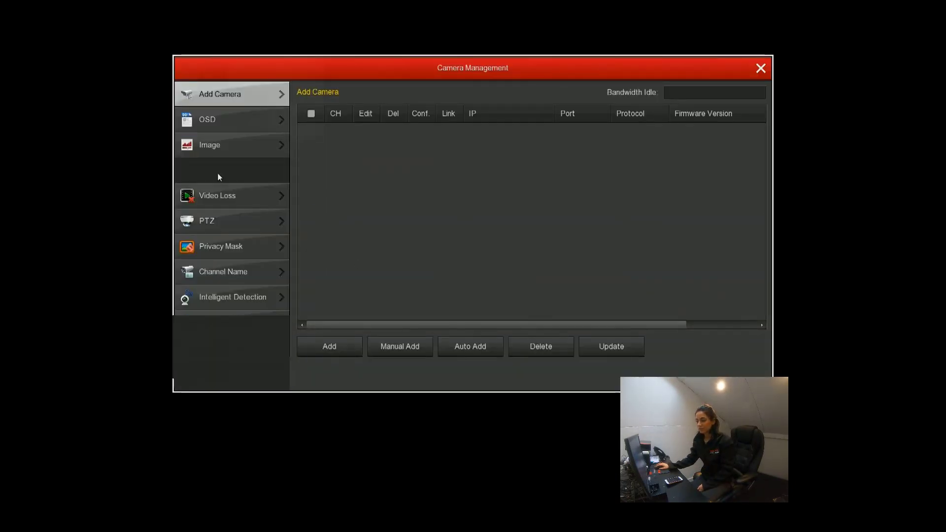
click(448, 168)
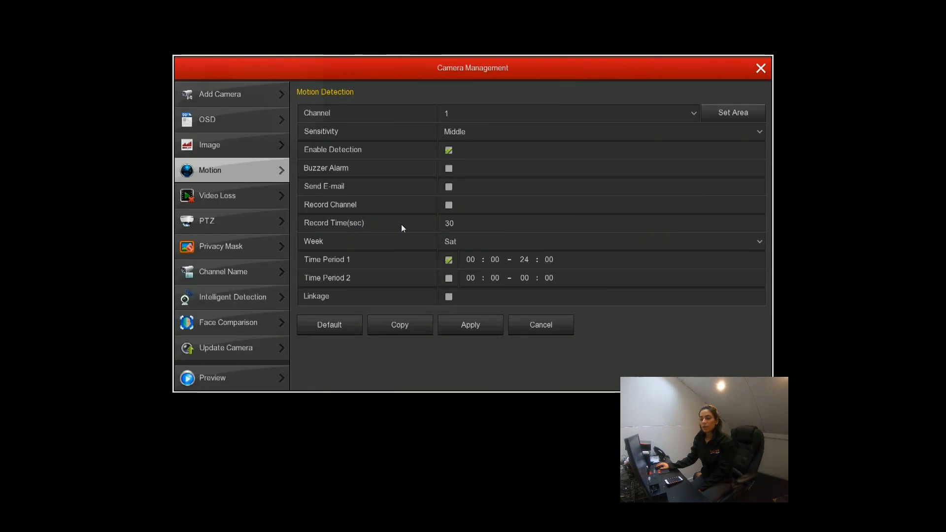
click(451, 224)
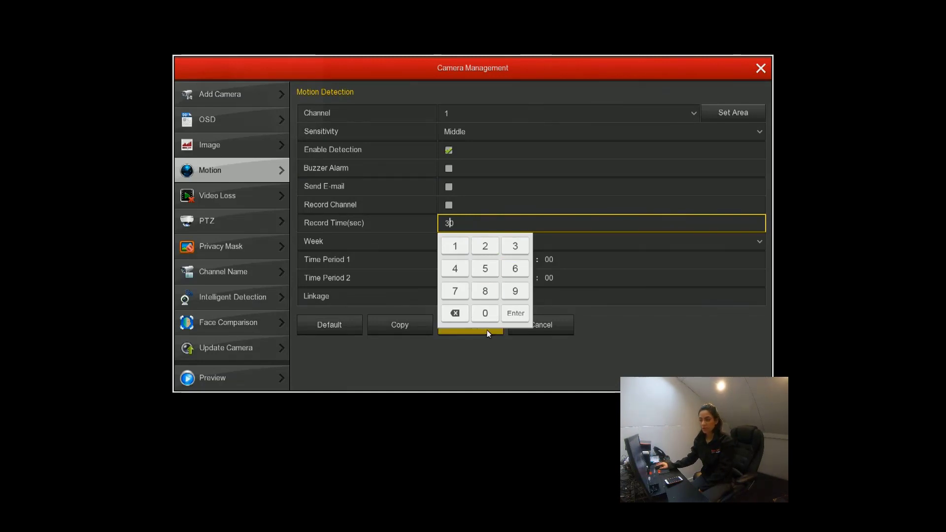
Step: Keep 30 seconds and Saturday, enable motion Linkage on channel 1, and apply
click(360, 200)
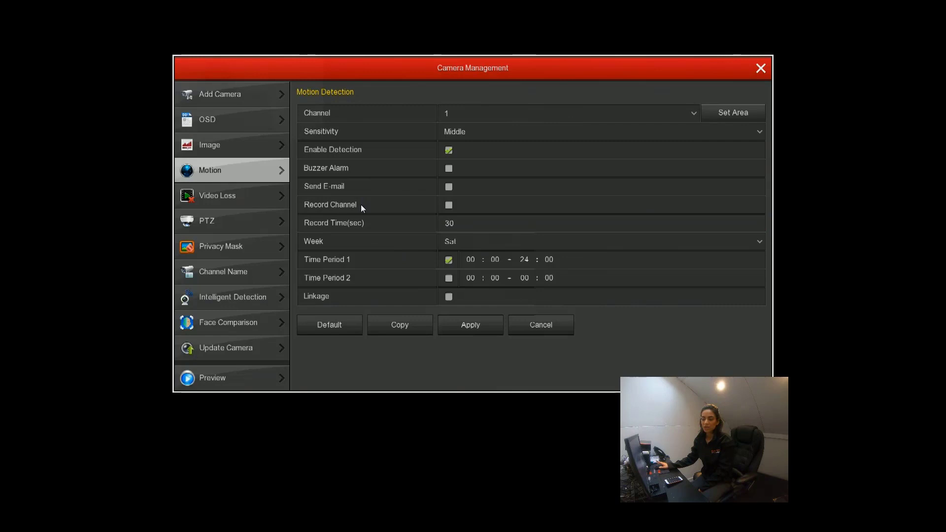
click(470, 245)
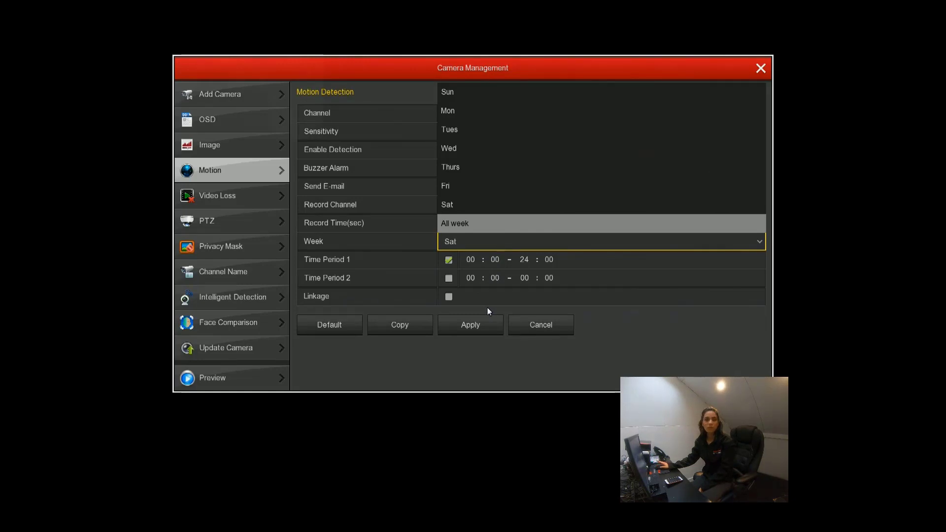
click(376, 294)
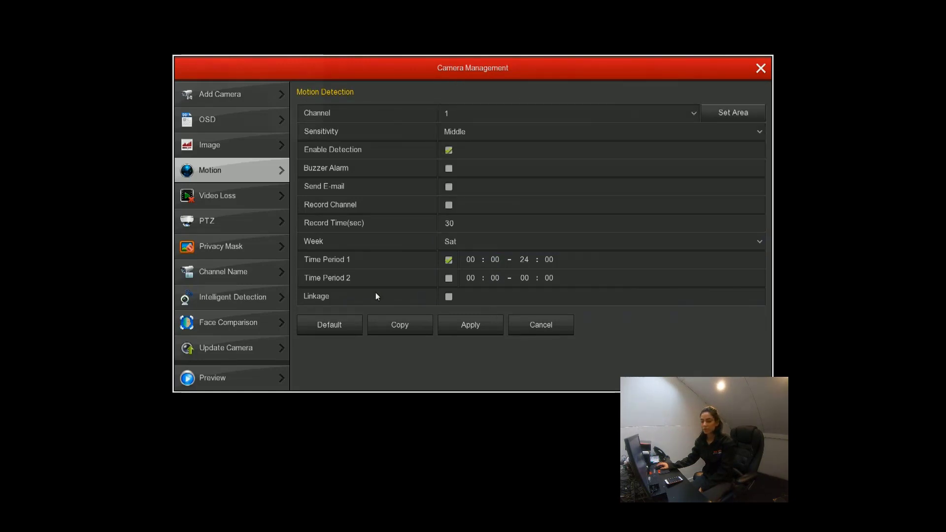
click(449, 296)
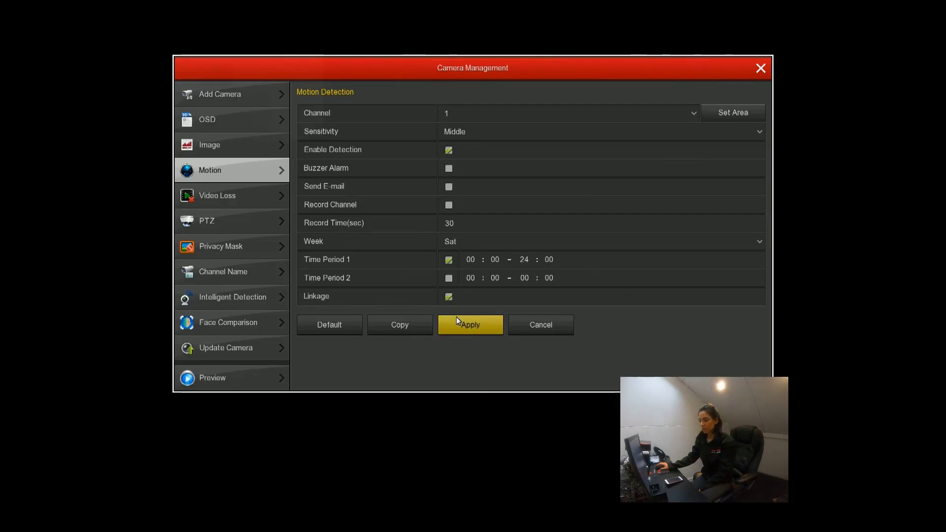
click(456, 324)
Step: Return to channel 1's Motion settings and turn Linkage back off
click(761, 69)
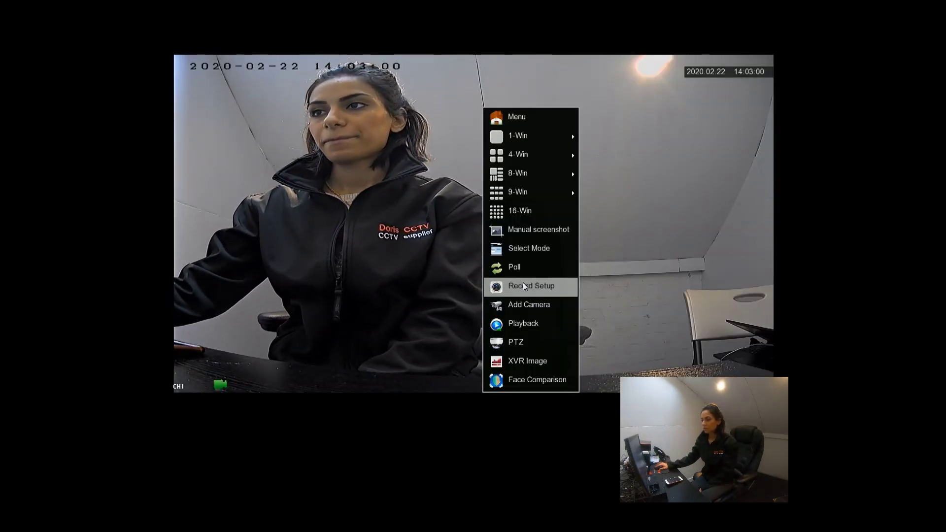
click(519, 118)
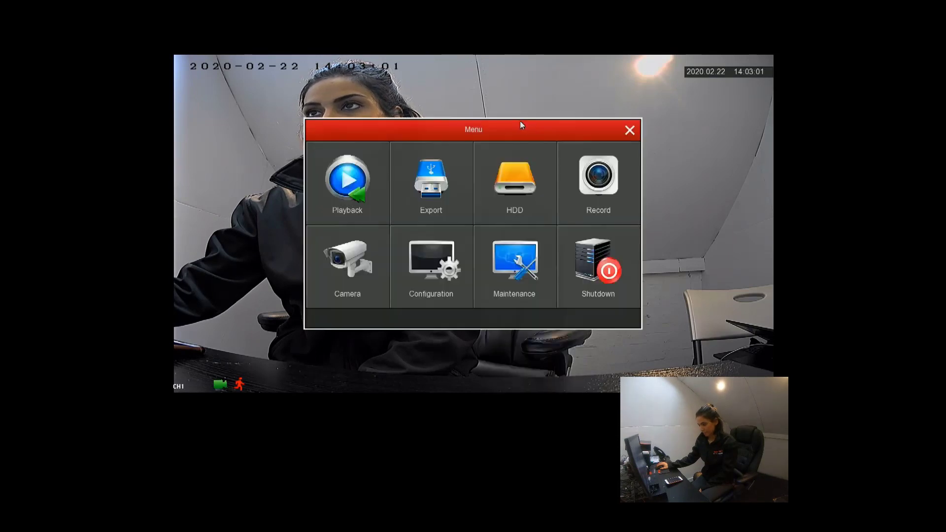
click(367, 281)
click(215, 164)
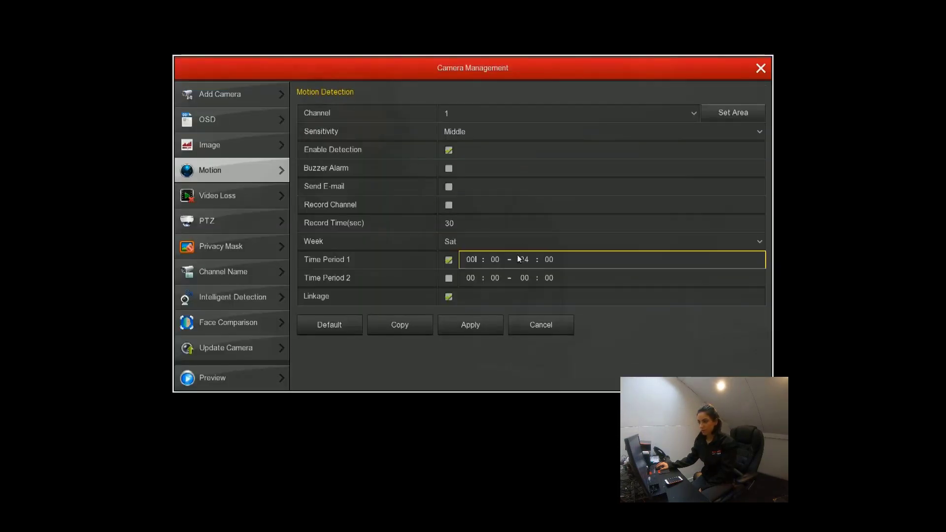
click(447, 297)
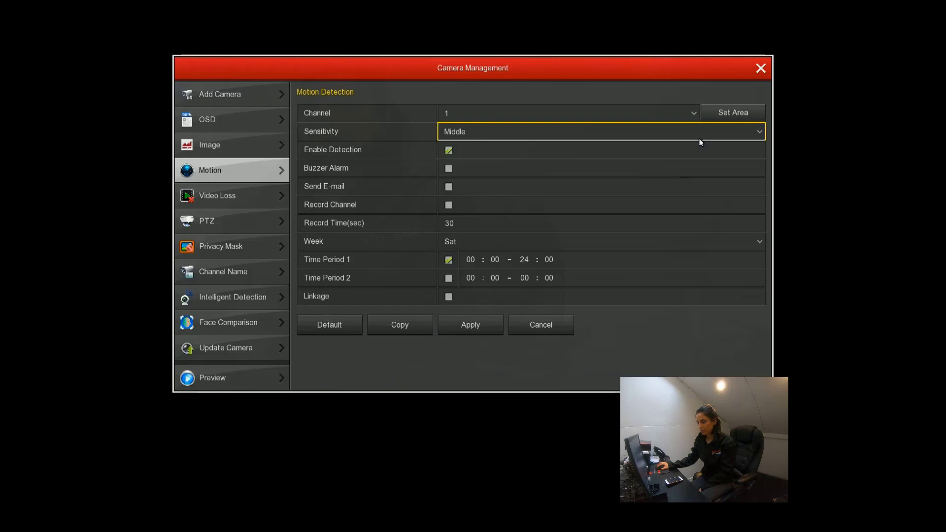
Step: Review channel 1's motion area grid and apply the motion detection settings
click(743, 113)
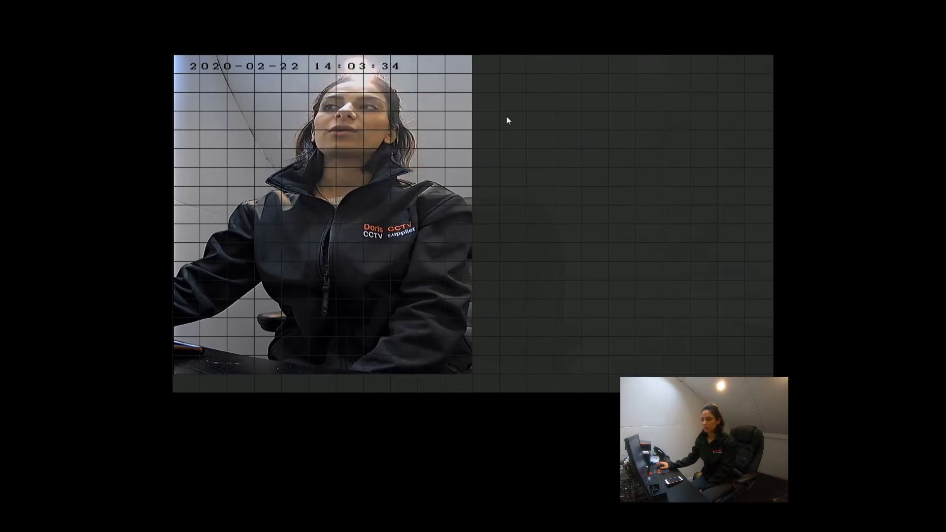
right_click(575, 132)
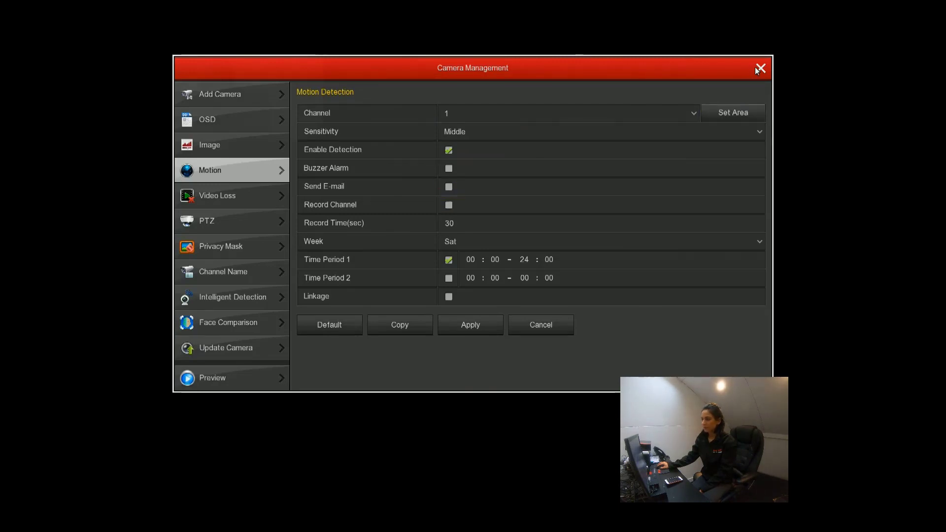
click(474, 330)
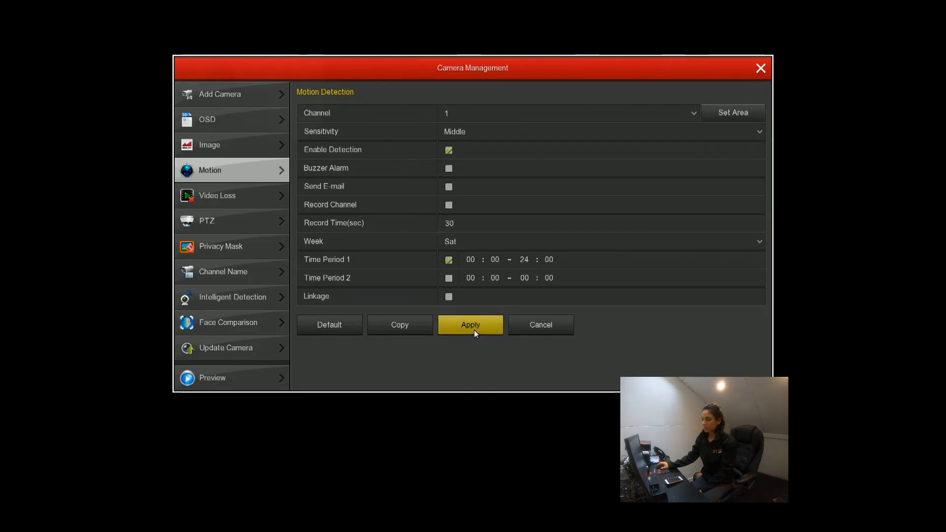
Step: Exit Camera Management and open channel 1's Record schedule page
right_click(732, 311)
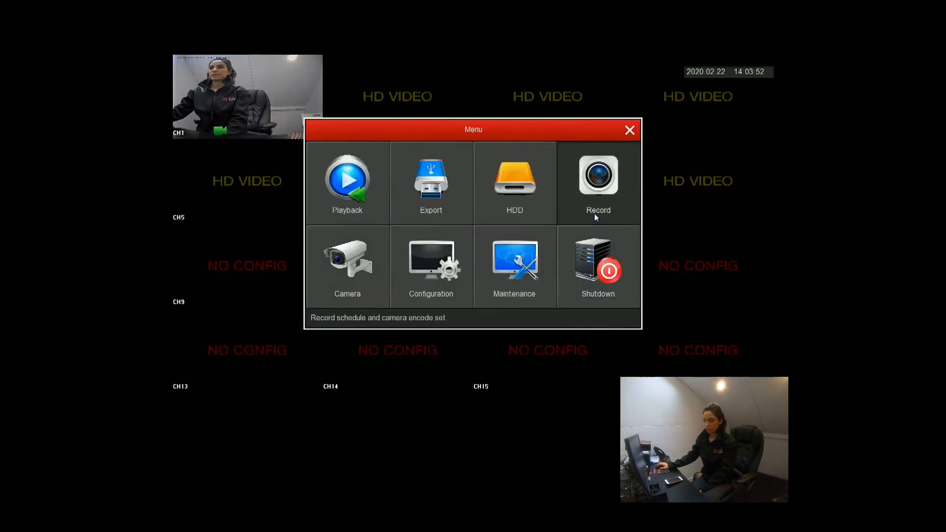
click(598, 194)
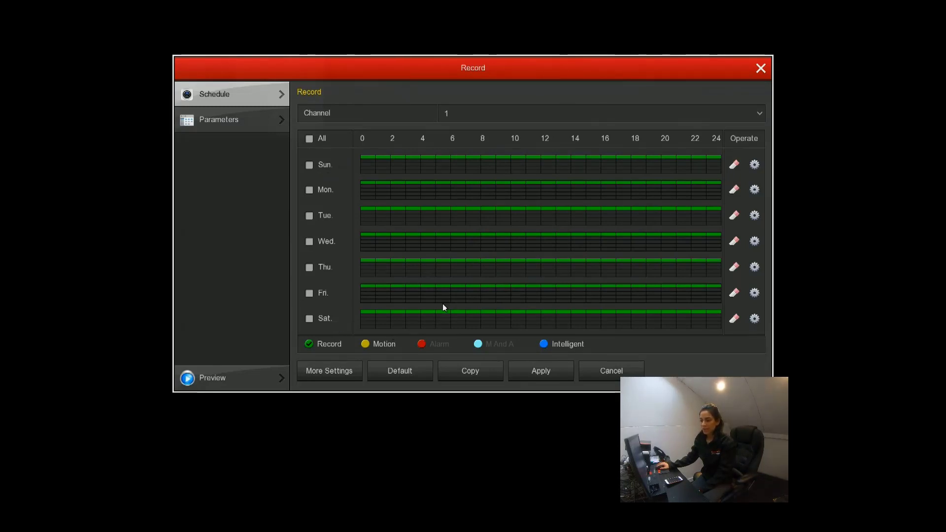
Step: Mark Sunday 0 to about 7 as motion recording on channel 1 and apply
click(366, 345)
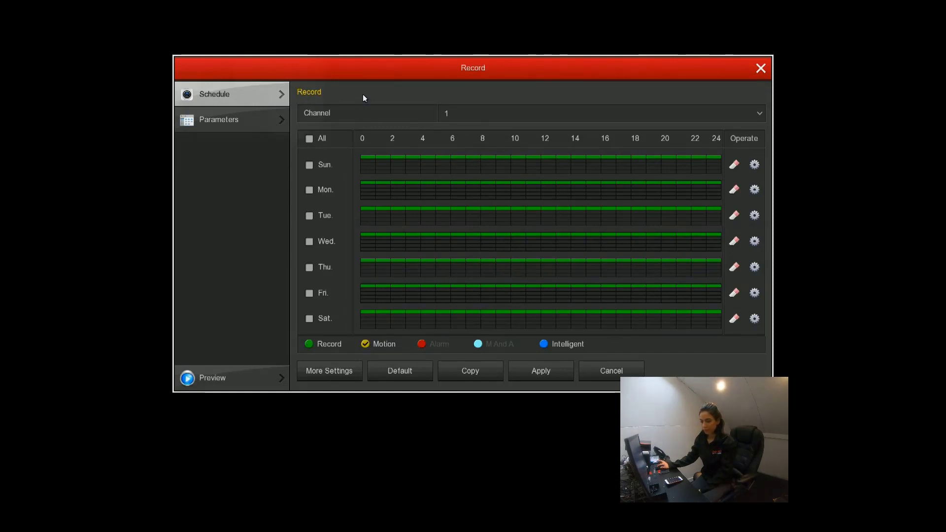
click(368, 162)
drag(367, 163, 425, 161)
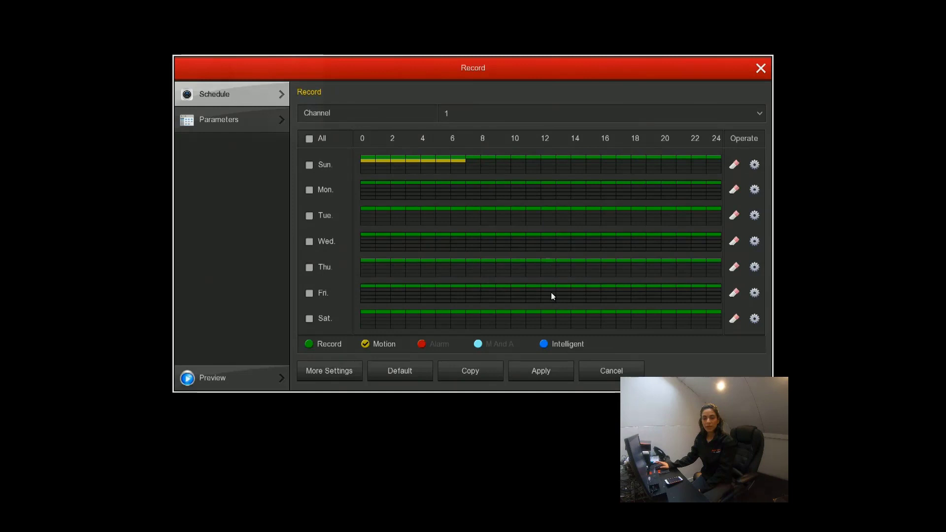
click(555, 368)
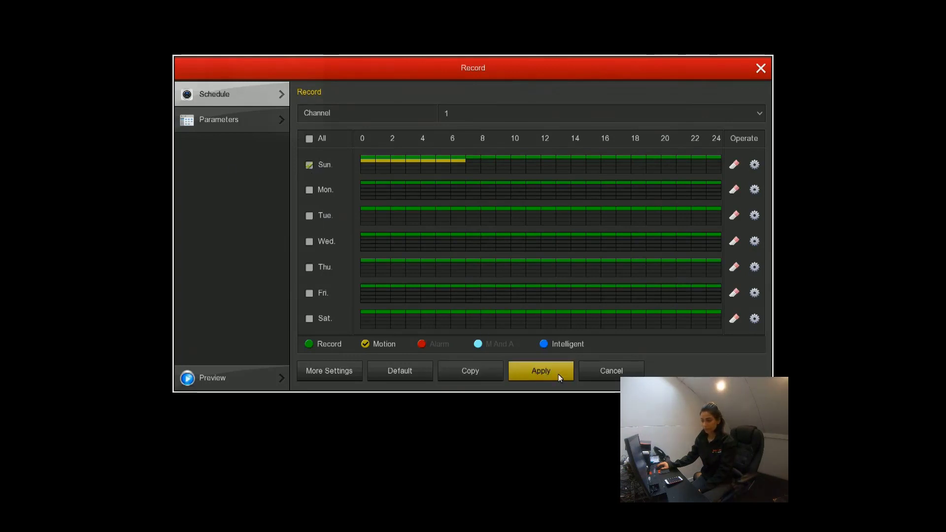
Step: Copy channel 1's recording schedule to channel 2 and save
click(482, 373)
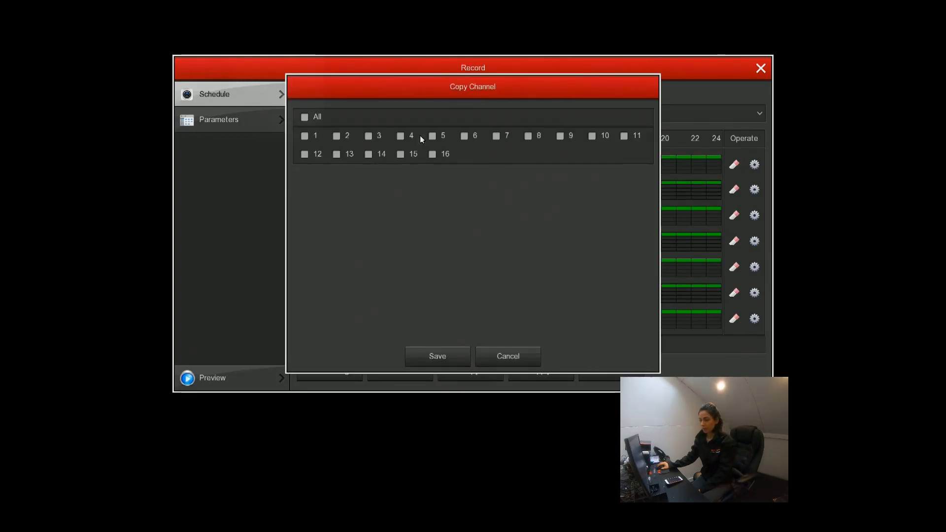
click(338, 136)
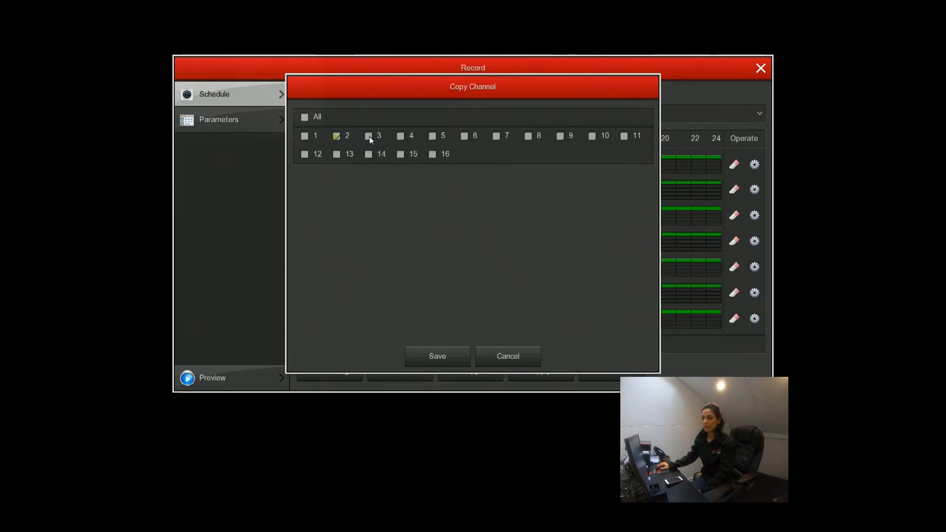
click(458, 361)
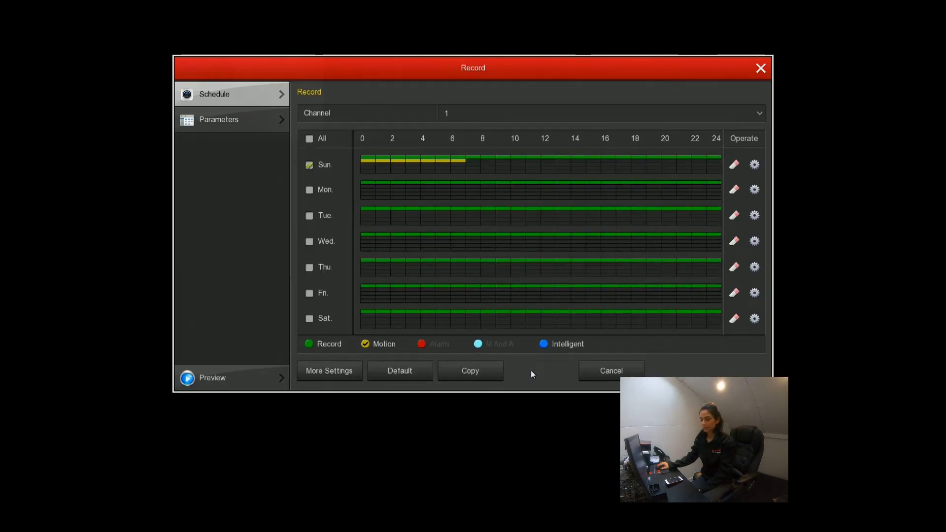
Step: Check the schedules of channels 2 and 3, ending on channel 2
click(510, 114)
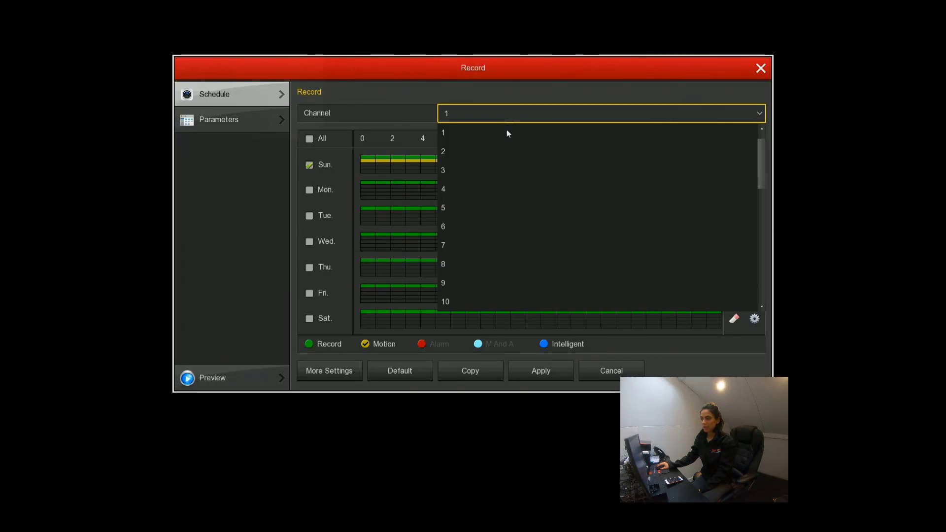
click(501, 147)
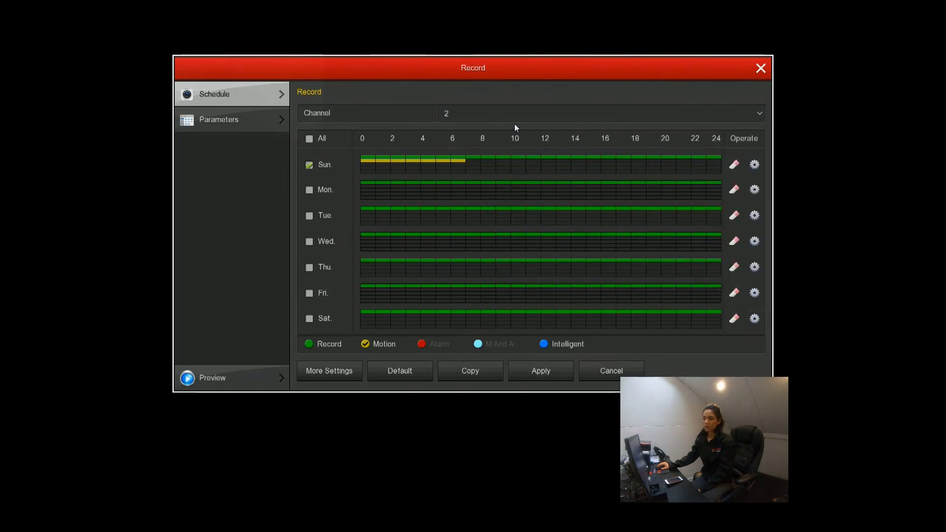
click(513, 116)
click(482, 173)
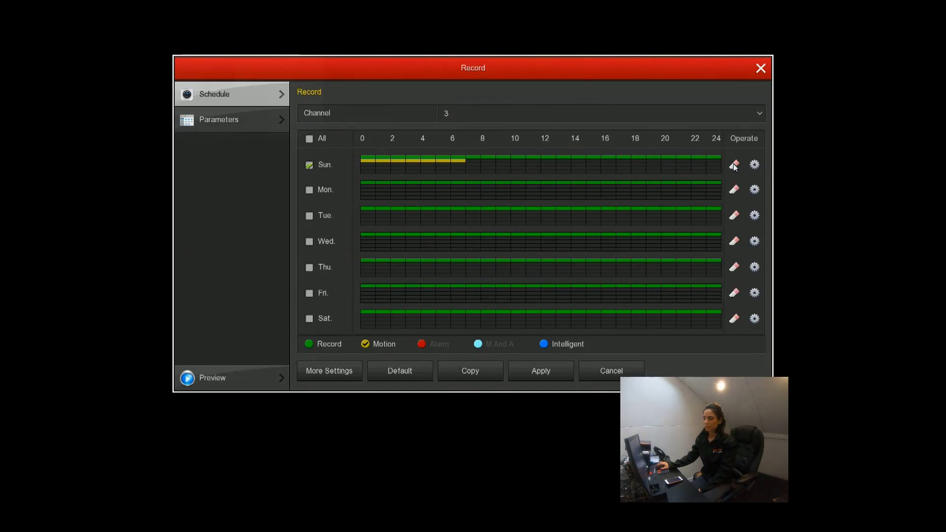
click(490, 112)
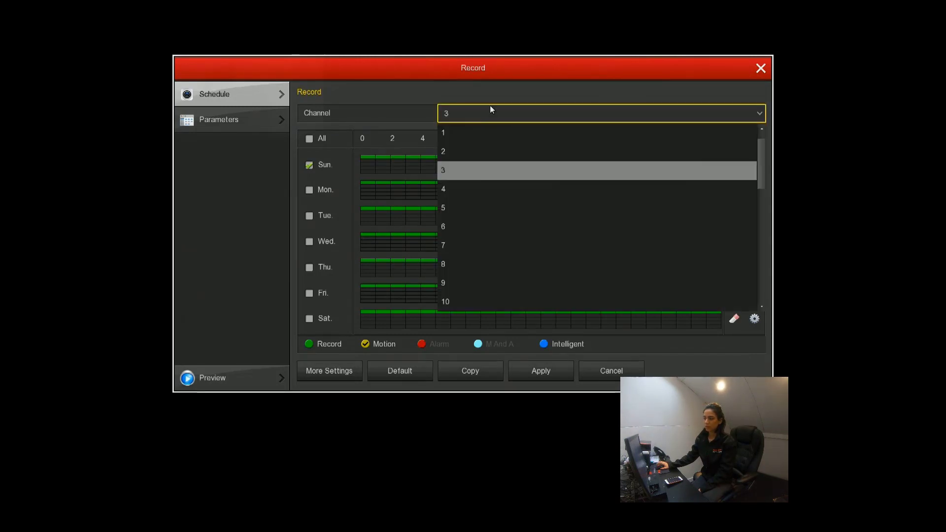
click(482, 153)
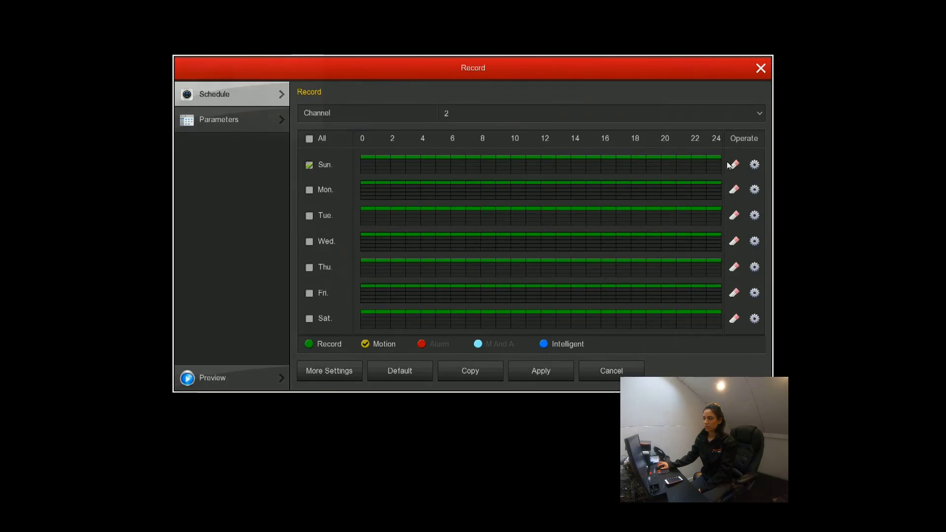
Step: Set channel 2 to Motion recording 00:00–24:00 for all days and save
click(754, 165)
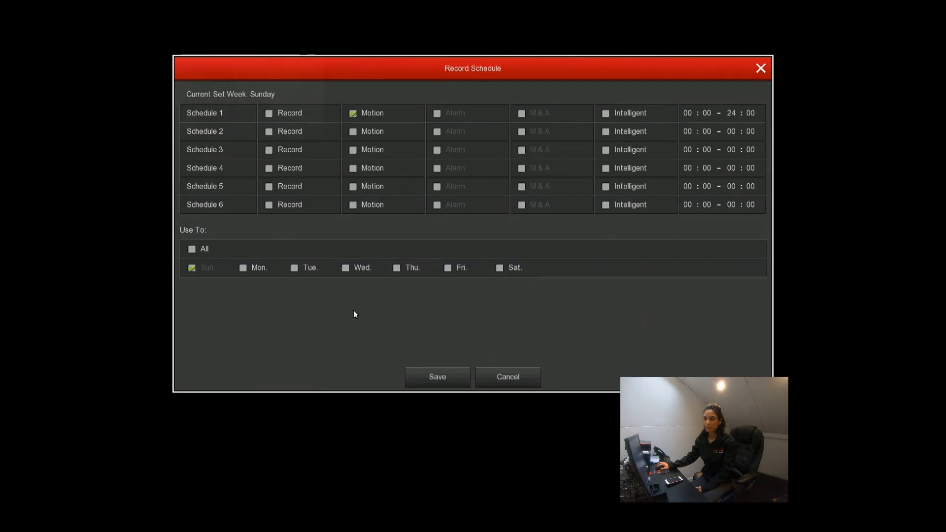
click(191, 250)
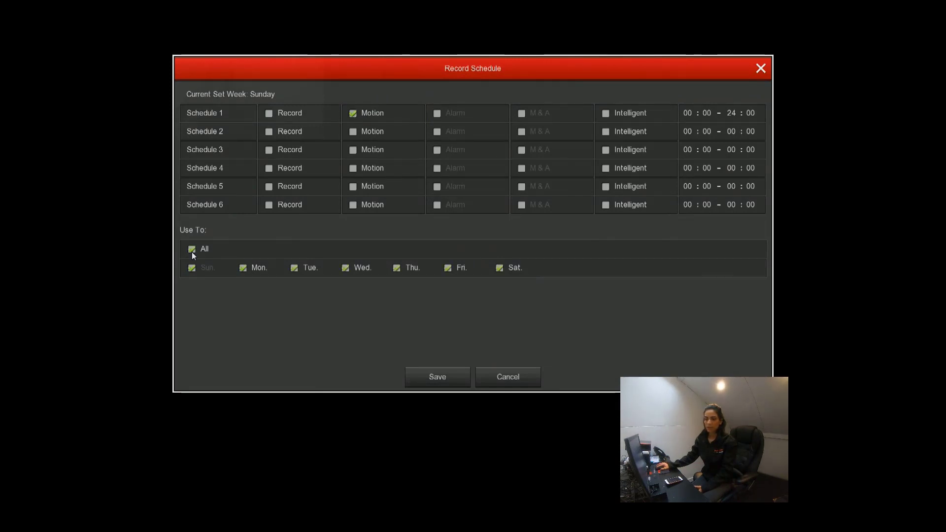
click(424, 383)
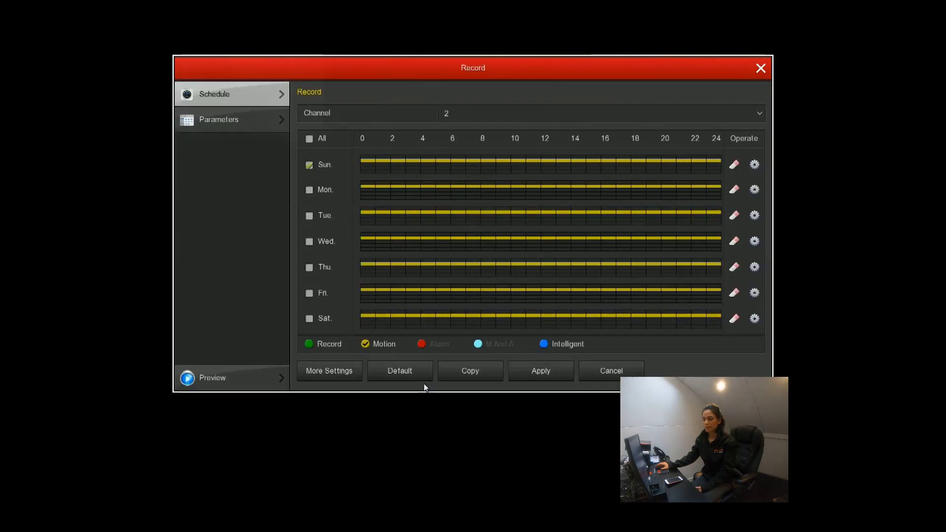
Step: Leave Record settings, play channel 1's 22 February 2020 footage from around noon, and pause at 12:46:54
right_click(648, 90)
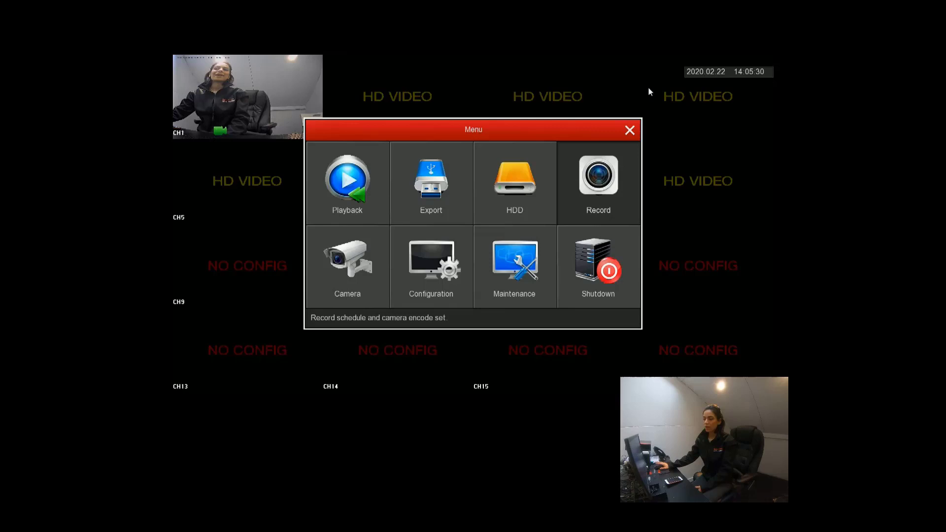
click(365, 166)
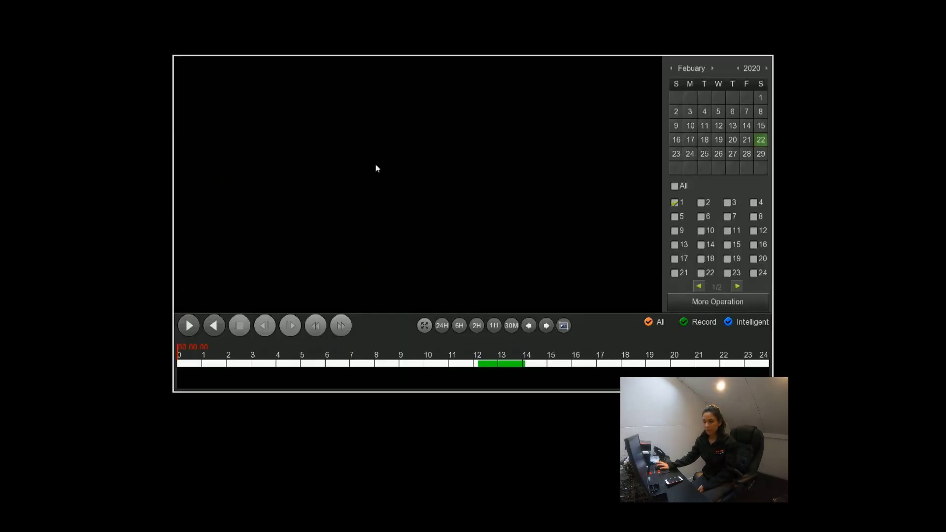
click(477, 364)
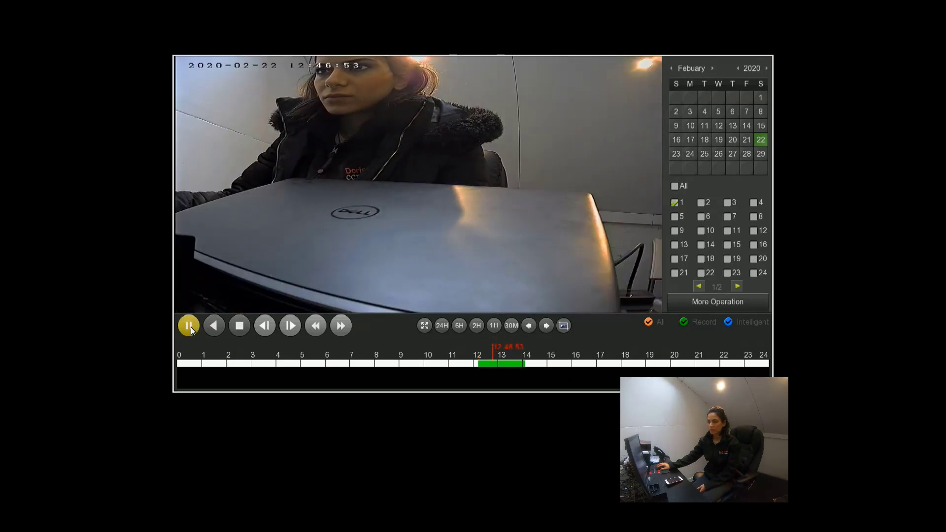
click(189, 326)
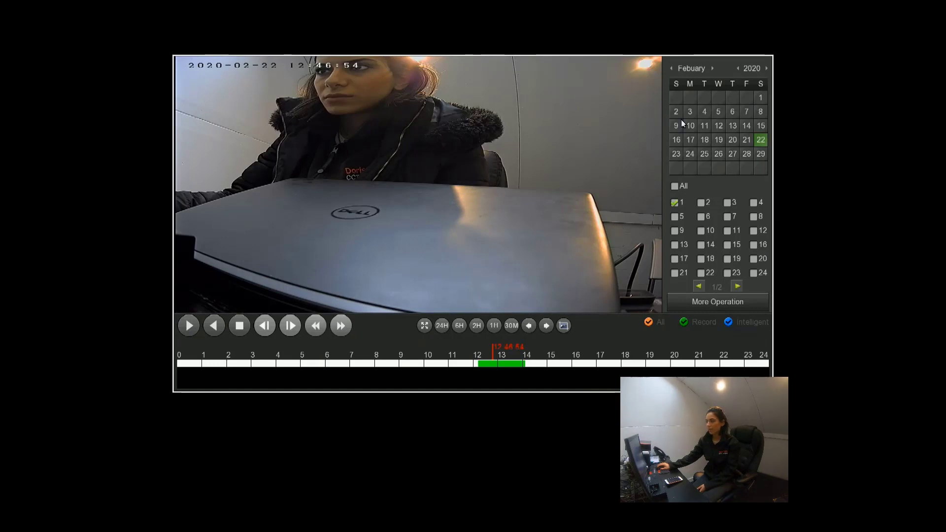